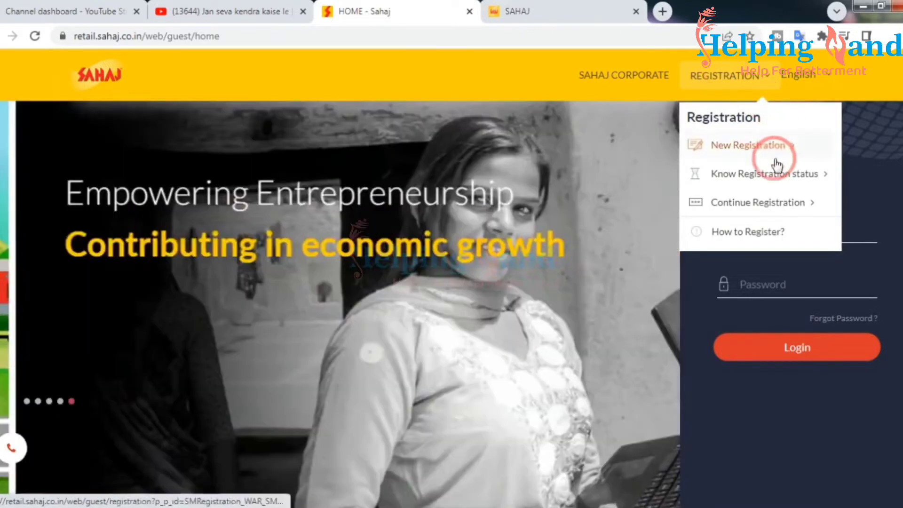
Open the New Registration form on the Sahaj portal.
{"action": "left_click", "coordinate": [715, 156]}
{"action": "left_click", "coordinate": [759, 146]}
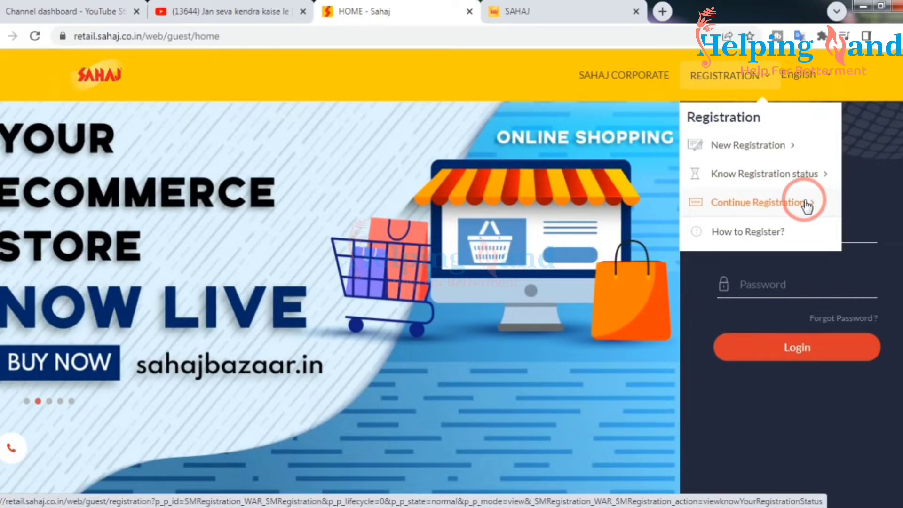
{"action": "left_click", "coordinate": [756, 160]}
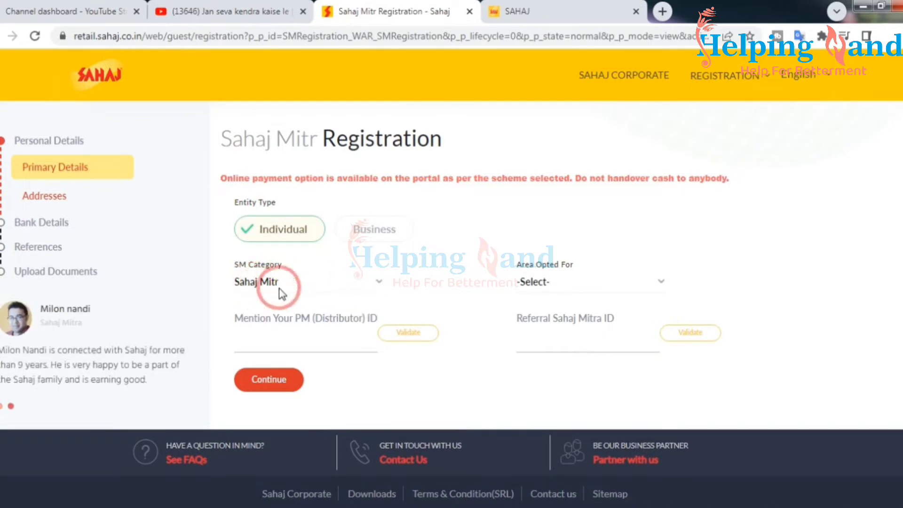
Choose Sahaj Mitr as the SM category and Rural as the area opted for, and continue to the contact details.
{"action": "left_click", "coordinate": [380, 282]}
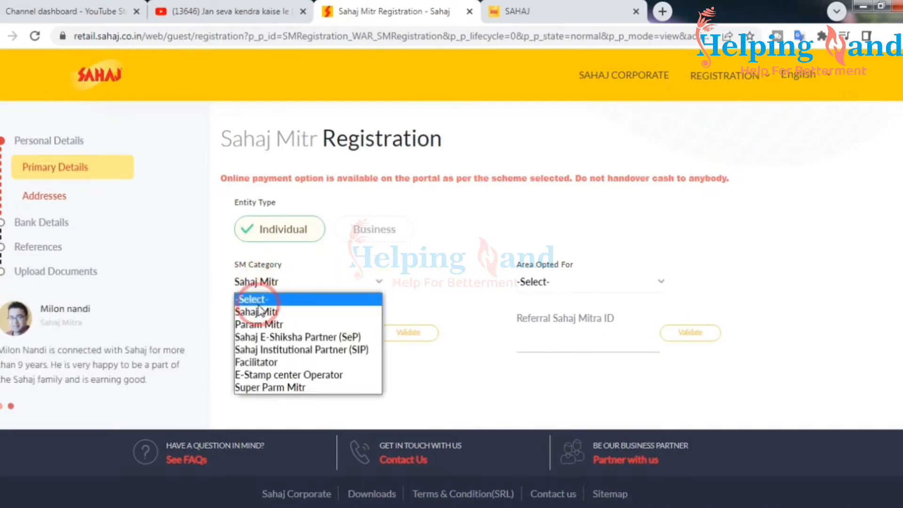
{"action": "left_click", "coordinate": [282, 312]}
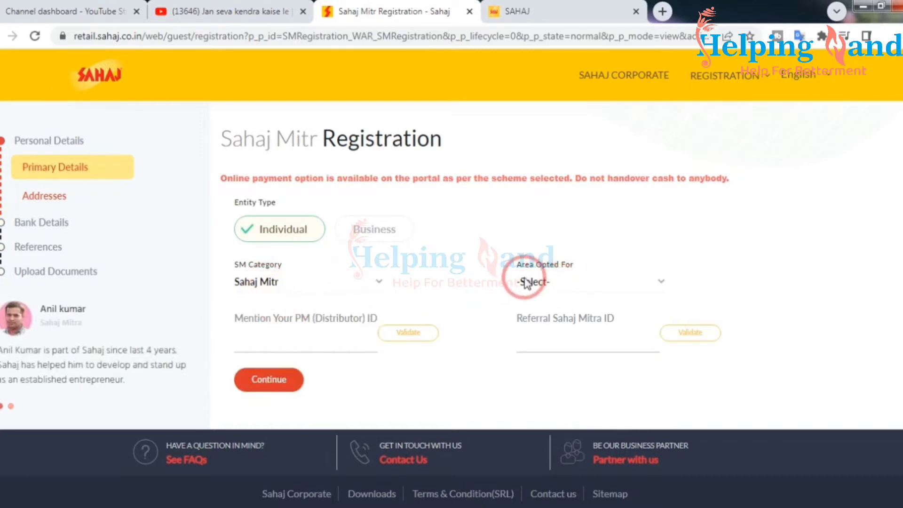
{"action": "left_click", "coordinate": [582, 277]}
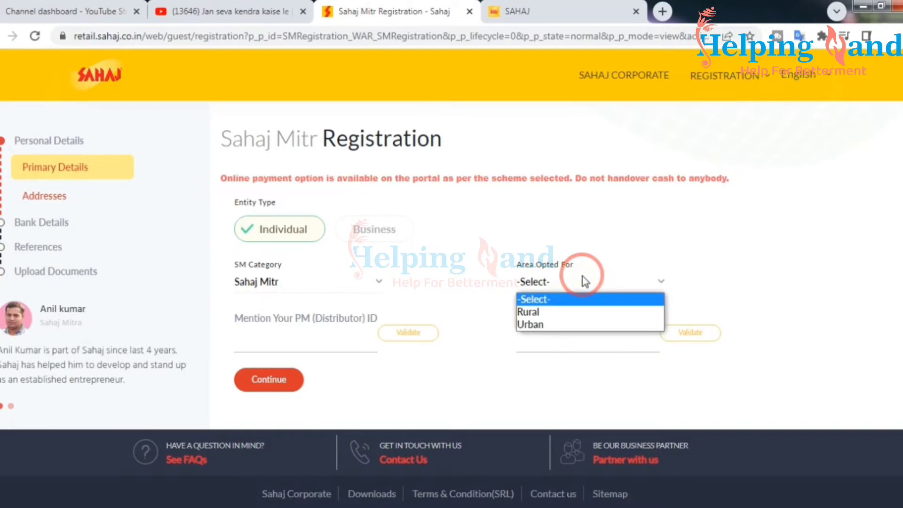
{"action": "left_click", "coordinate": [531, 313]}
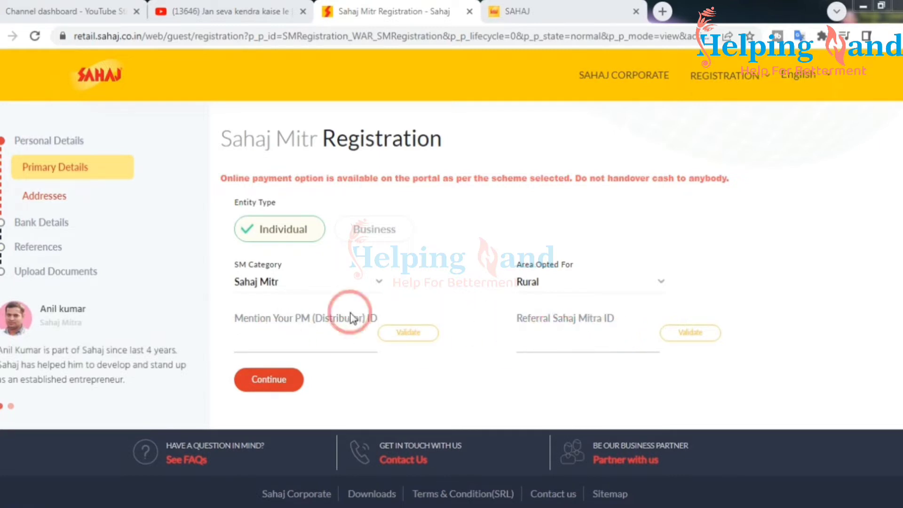
{"action": "left_click", "coordinate": [268, 380]}
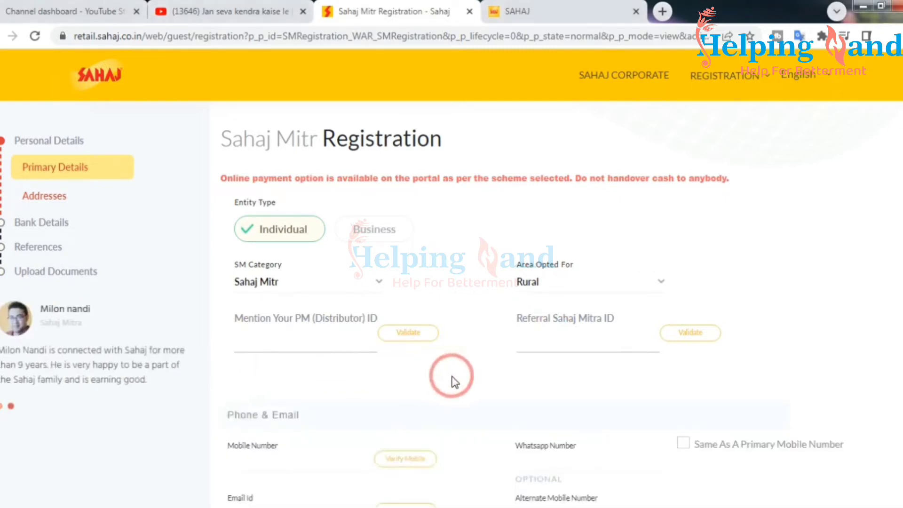
Enter the applicant's mobile number under Phone & Email and verify it with the six-digit OTP.
{"action": "scroll", "coordinate": [453, 381], "scroll_direction": "down", "scroll_amount": 3}
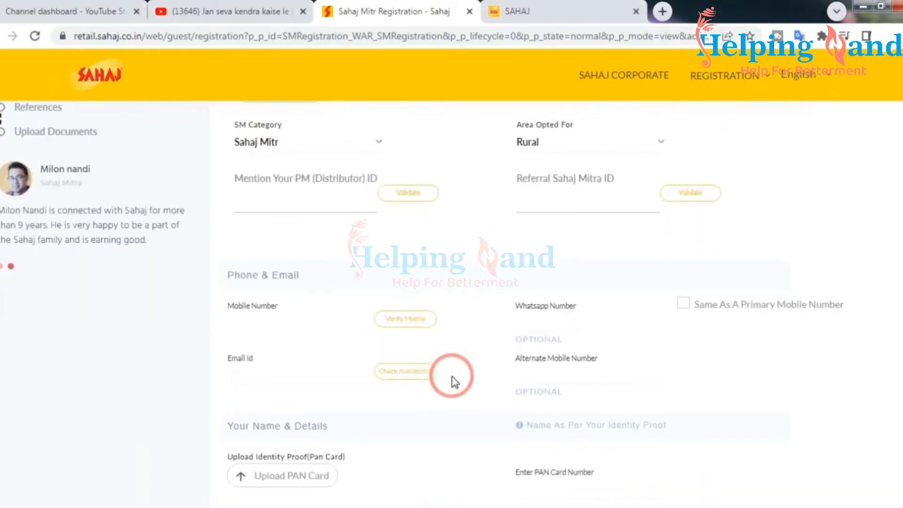
{"action": "scroll", "coordinate": [453, 381], "scroll_direction": "down", "scroll_amount": 2}
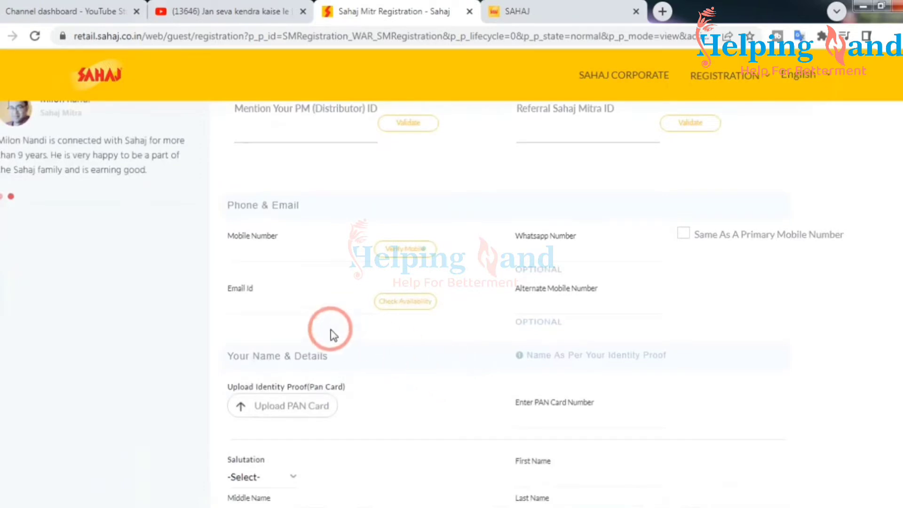
{"action": "left_click", "coordinate": [248, 259]}
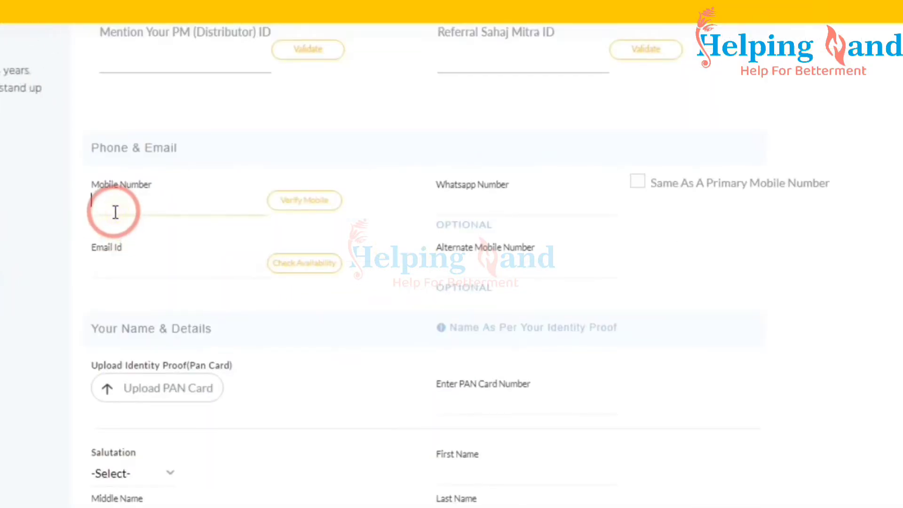
{"action": "left_click", "coordinate": [318, 207]}
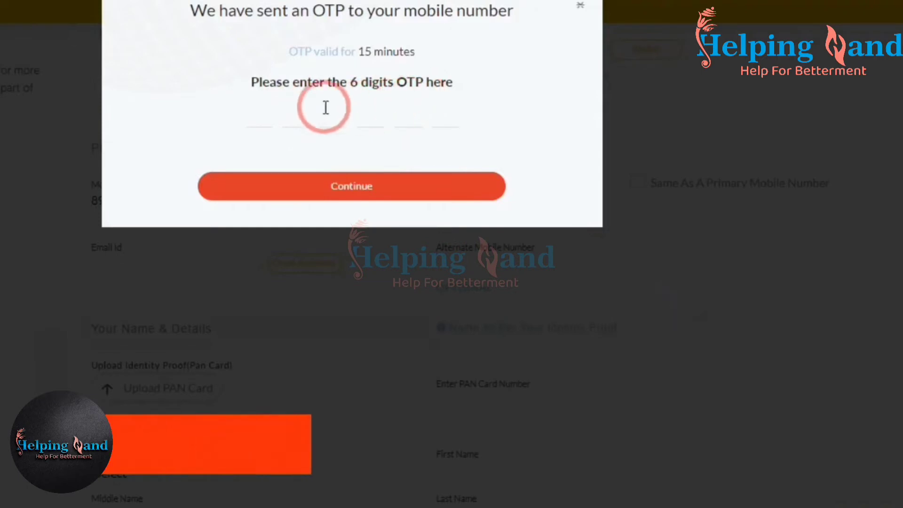
{"action": "left_click", "coordinate": [261, 116]}
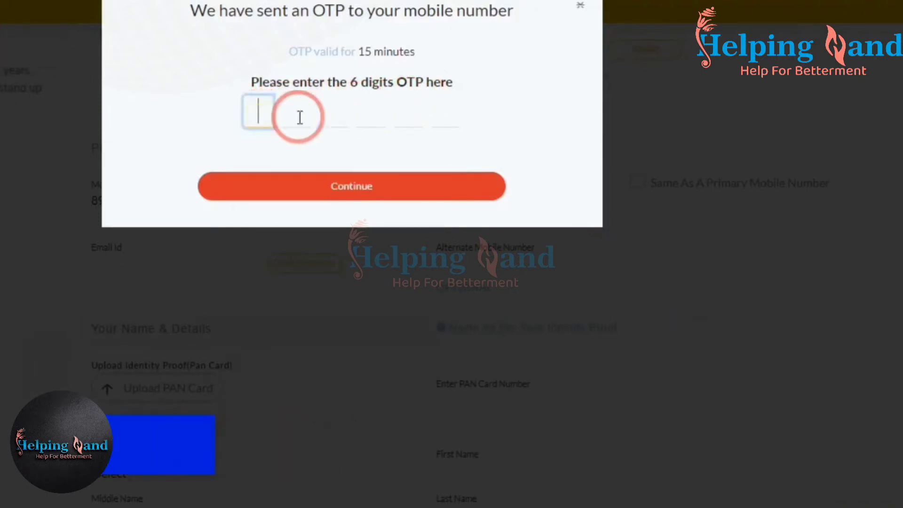
{"action": "left_click", "coordinate": [329, 185]}
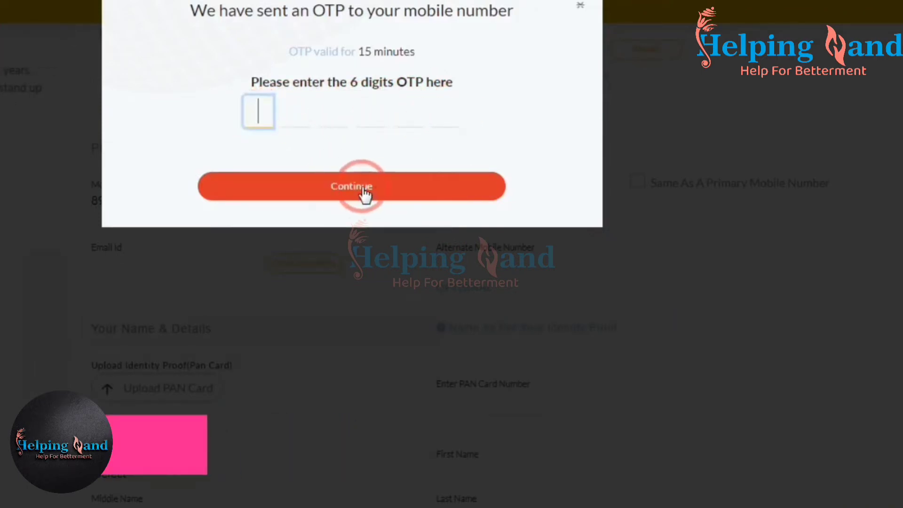
{"action": "key", "text": "ctrl+v"}
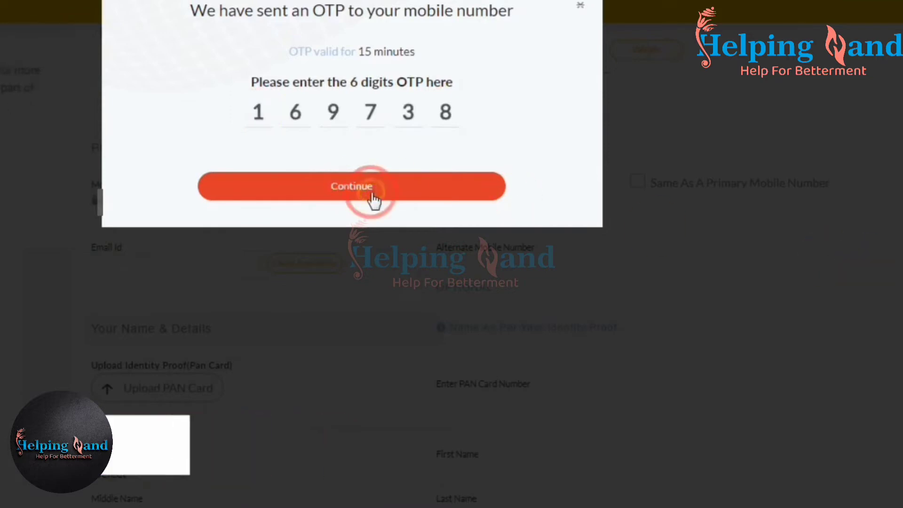
{"action": "left_click", "coordinate": [372, 193]}
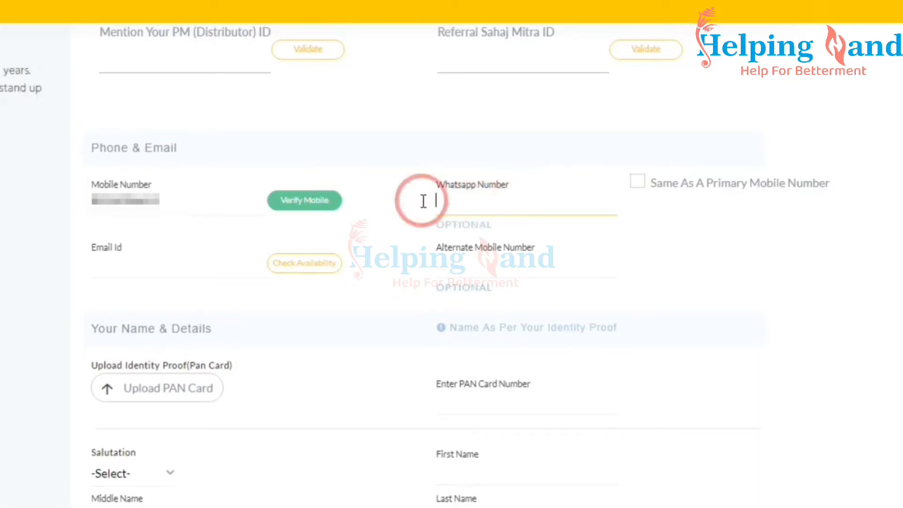
Reuse the primary mobile number as the WhatsApp number and enter the applicant's e-mail, leaving the alternate mobile number blank.
{"action": "key", "text": "Tab"}
{"action": "key", "text": "space"}
{"action": "left_click", "coordinate": [97, 264]}
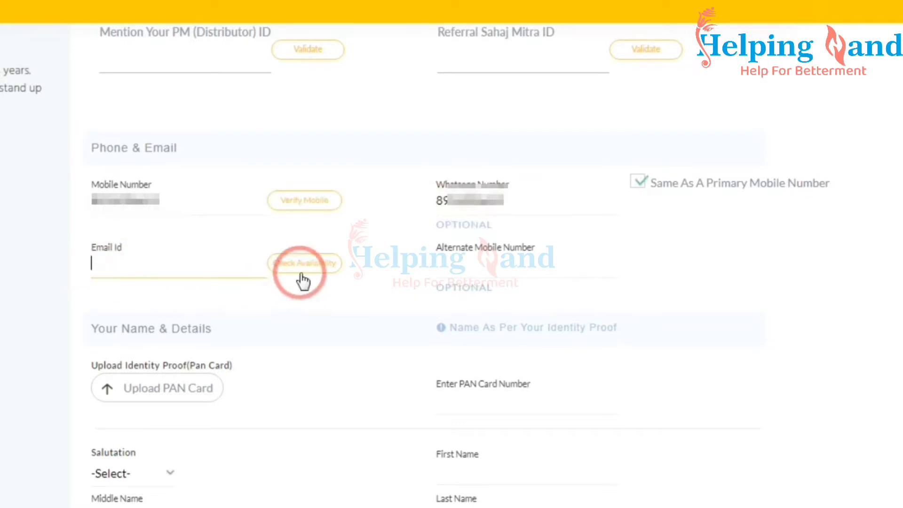
{"action": "key", "text": "ctrl+v"}
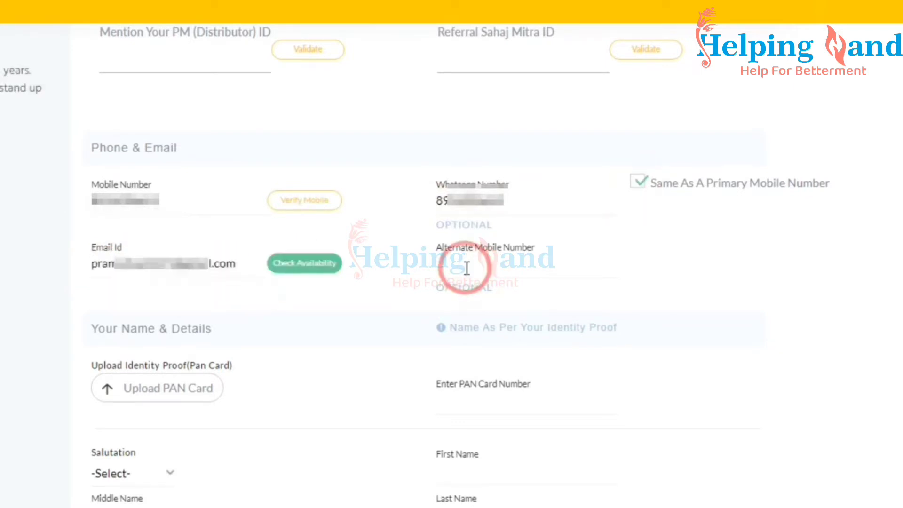
{"action": "left_click", "coordinate": [464, 268]}
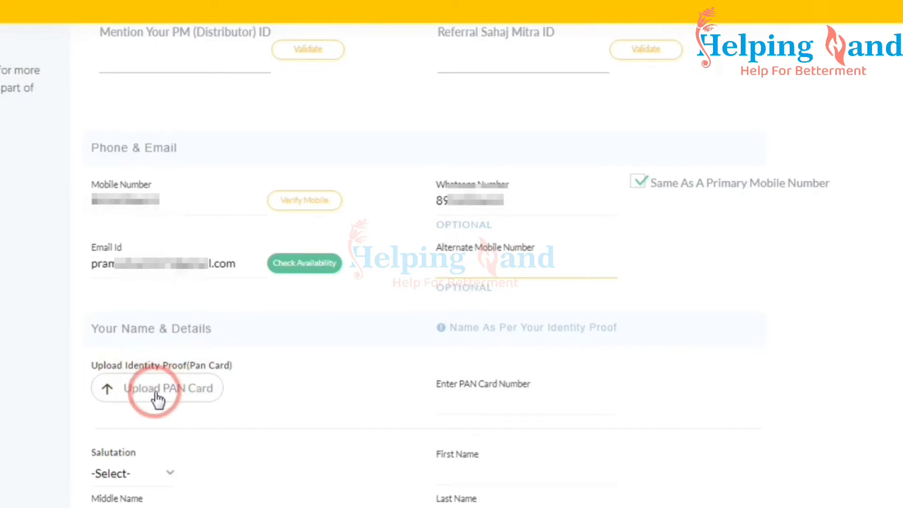
Upload the PAN card image ppp.jpg as identity proof and check the fetched PAN card number.
{"action": "key", "text": "Tab"}
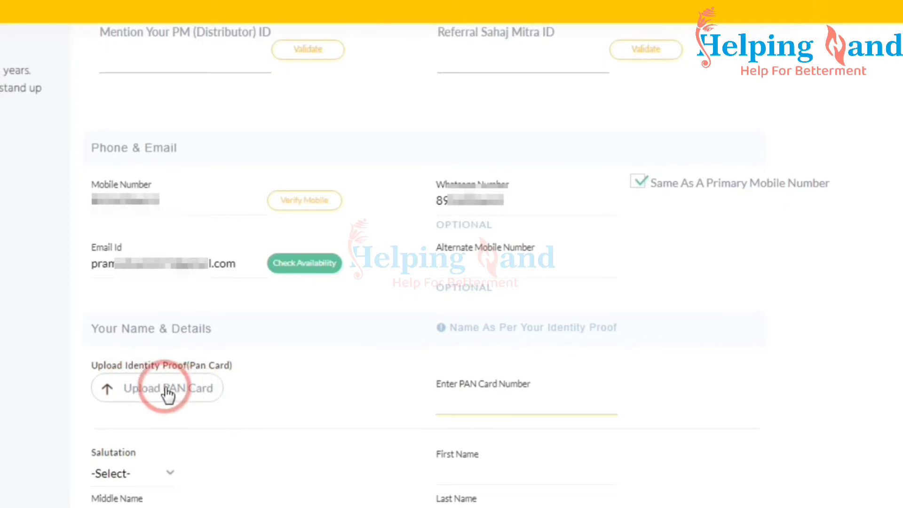
{"action": "left_click", "coordinate": [168, 394]}
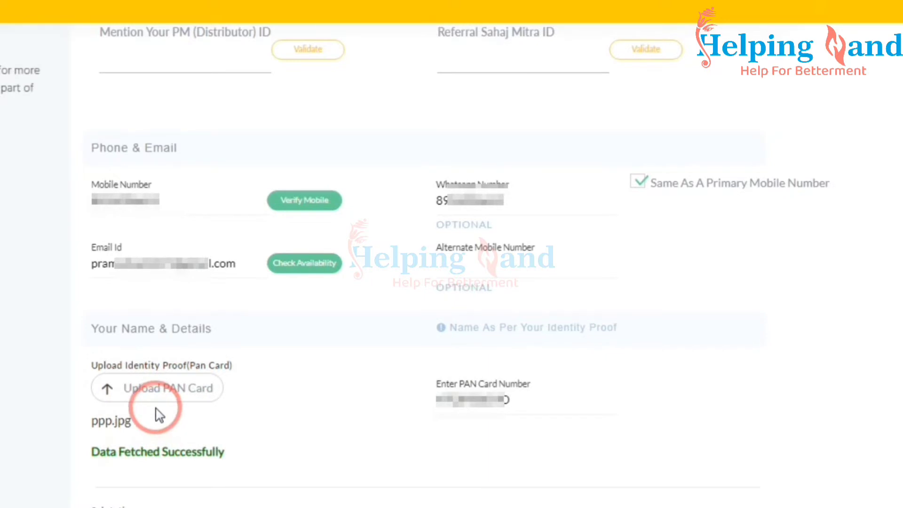
{"action": "left_click_drag", "start_coordinate": [506, 399], "coordinate": [433, 401]}
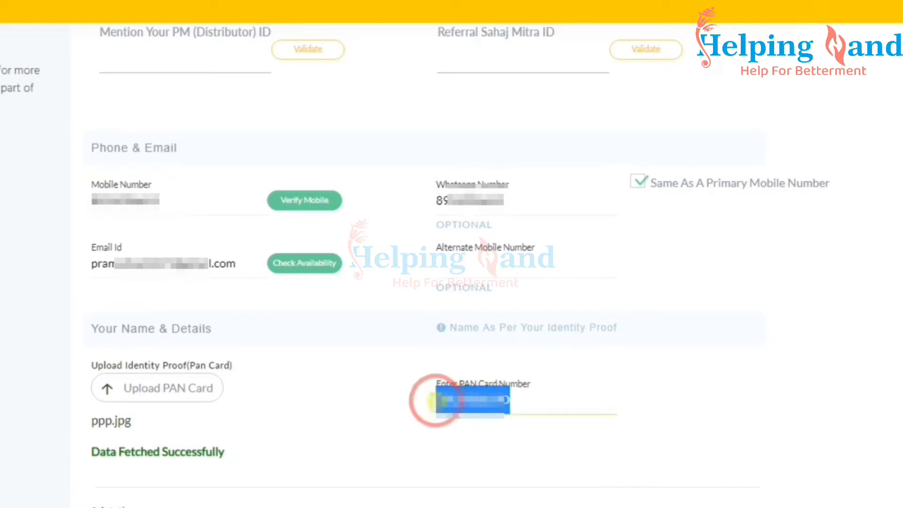
{"action": "left_click", "coordinate": [516, 399]}
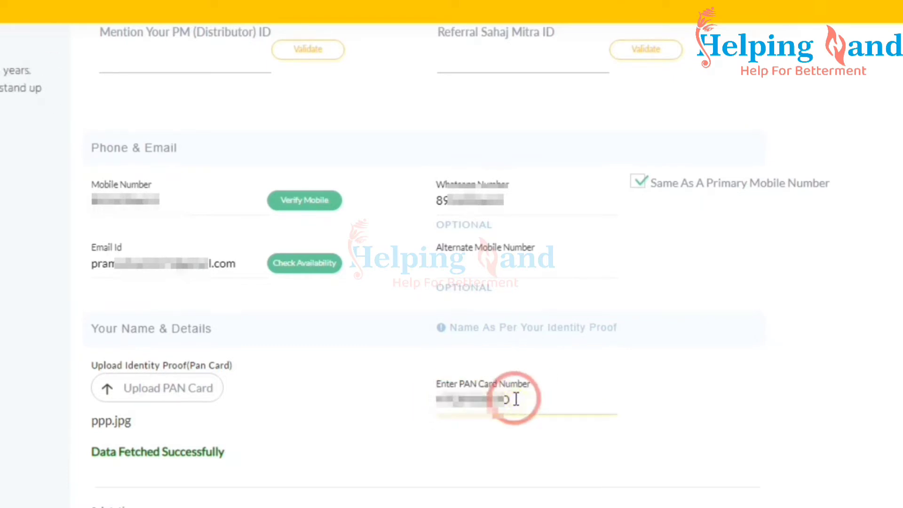
Complete the personal details with salutation Mr., gender Male and marital status Single, and save them to continue to the documents and address section.
{"action": "scroll", "coordinate": [95, 188], "scroll_direction": "down", "scroll_amount": 7}
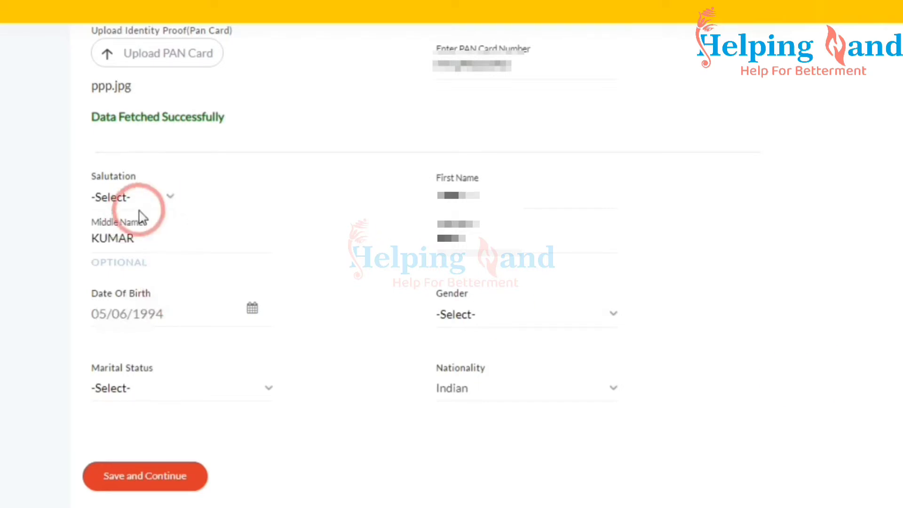
{"action": "left_click", "coordinate": [170, 198]}
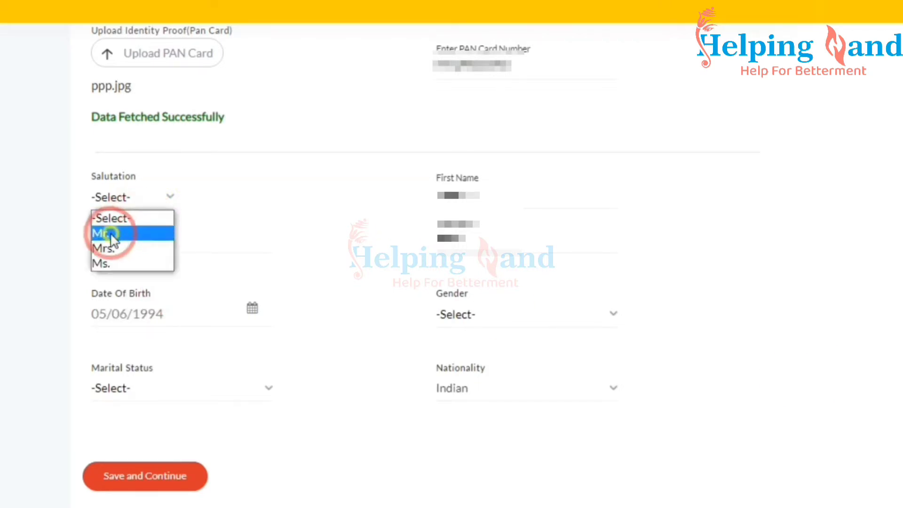
{"action": "left_click", "coordinate": [112, 233]}
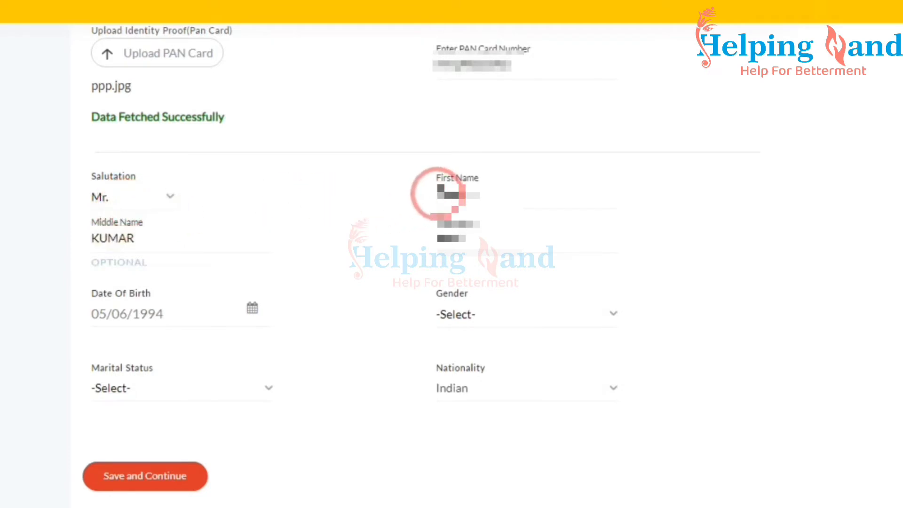
{"action": "double_click", "coordinate": [440, 190]}
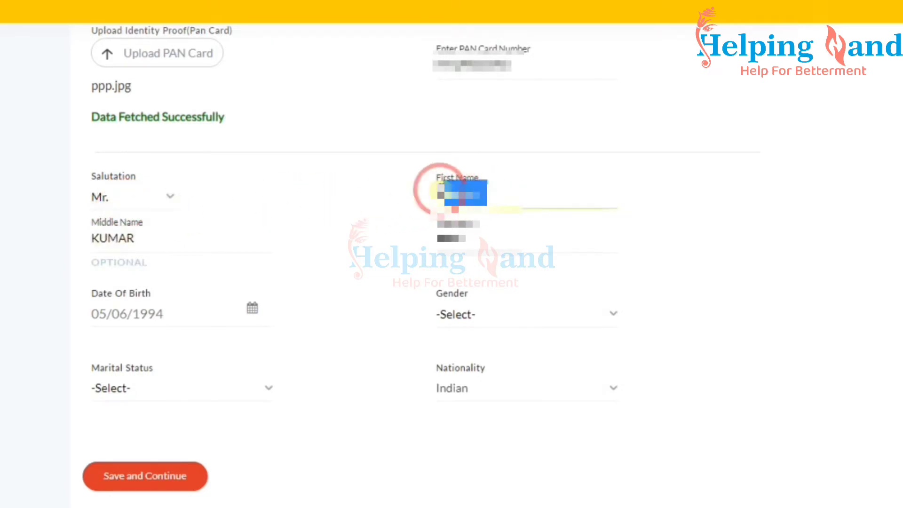
{"action": "left_click", "coordinate": [430, 191]}
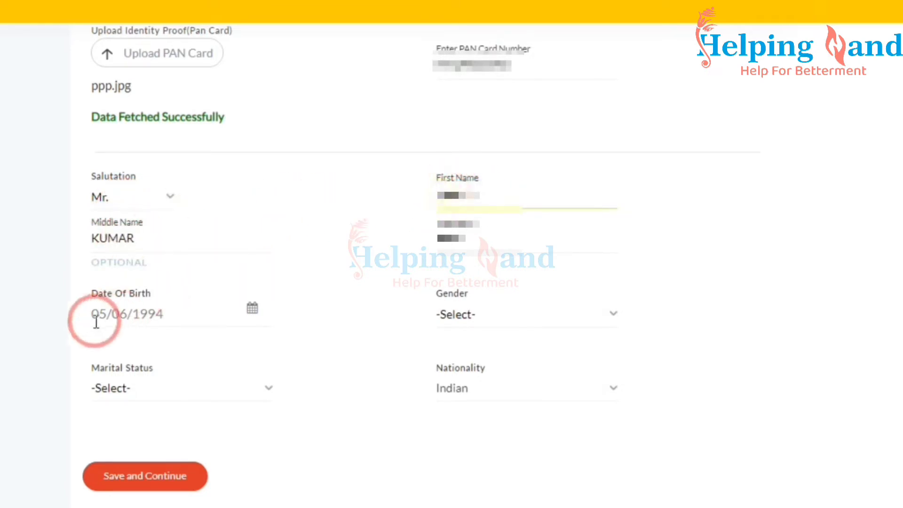
{"action": "left_click_drag", "start_coordinate": [176, 316], "coordinate": [98, 315]}
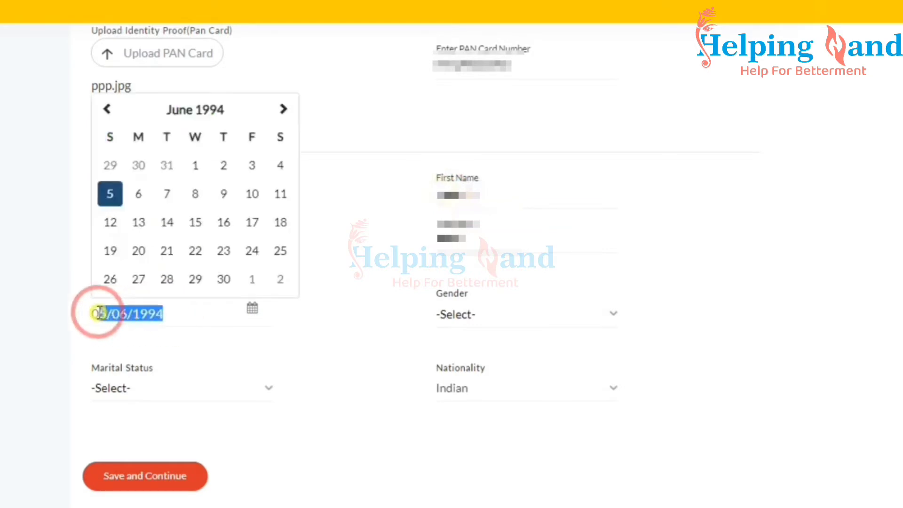
{"action": "left_click", "coordinate": [466, 315]}
{"action": "left_click", "coordinate": [462, 350]}
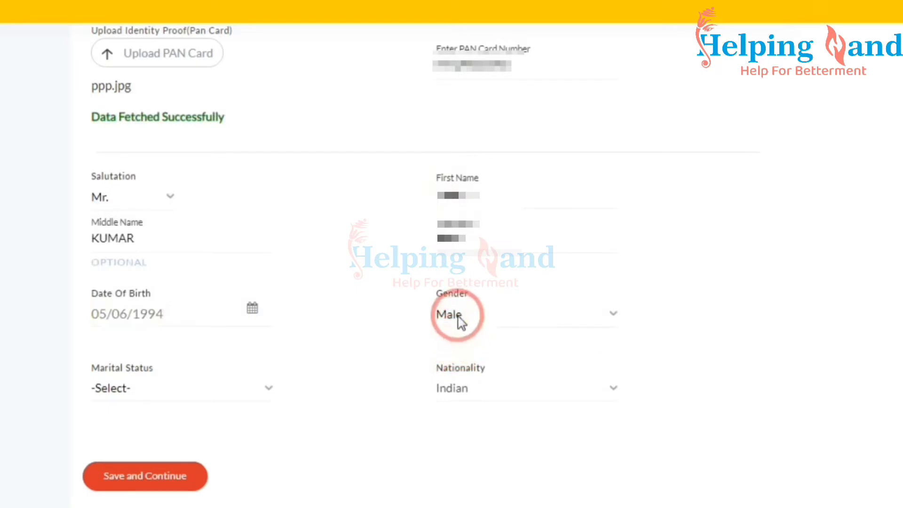
{"action": "left_click", "coordinate": [201, 390]}
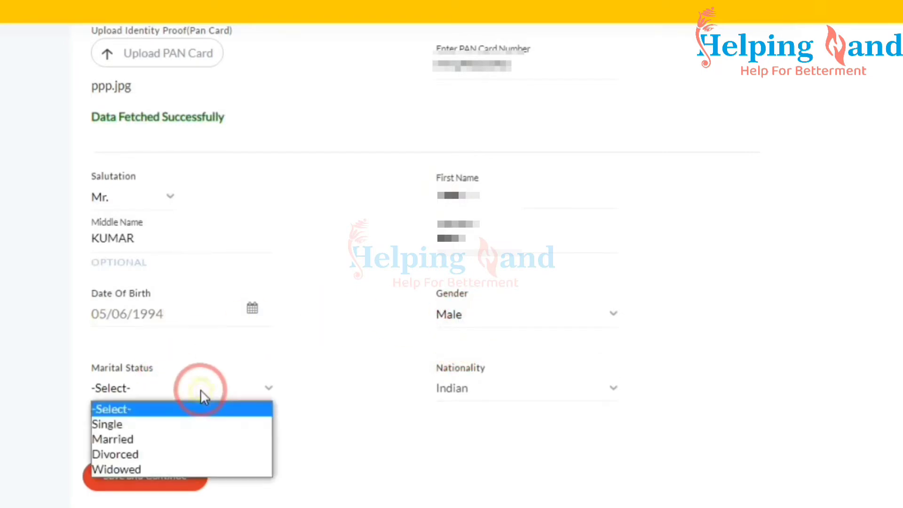
{"action": "left_click", "coordinate": [99, 430]}
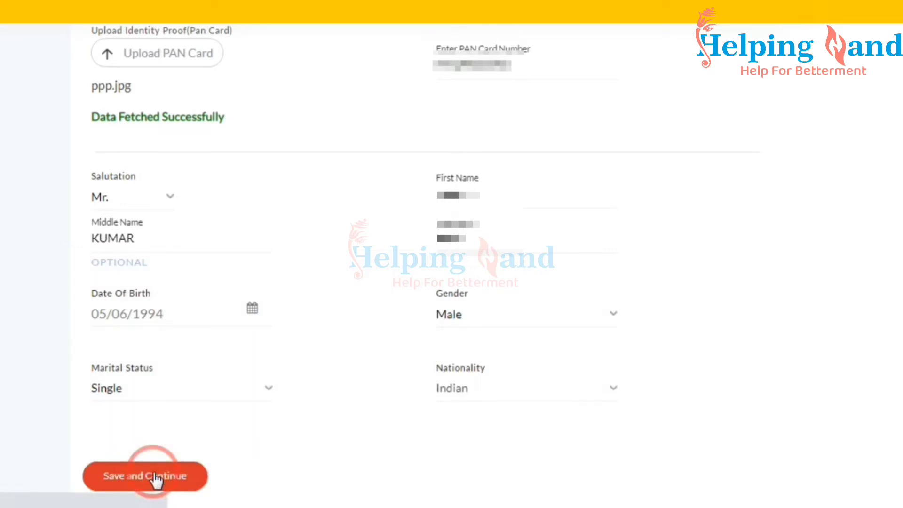
{"action": "left_click", "coordinate": [92, 118]}
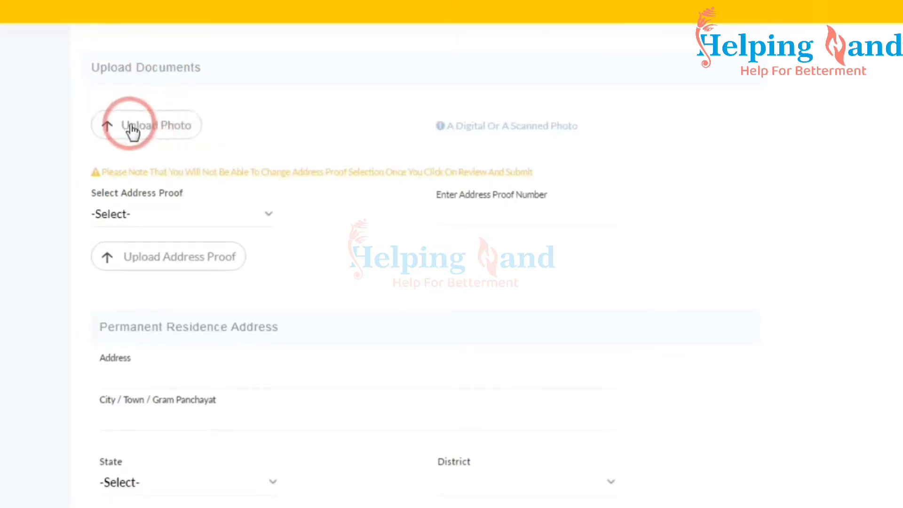
Upload the applicant's photo from the file pppp.jpg.
{"action": "left_click", "coordinate": [160, 127]}
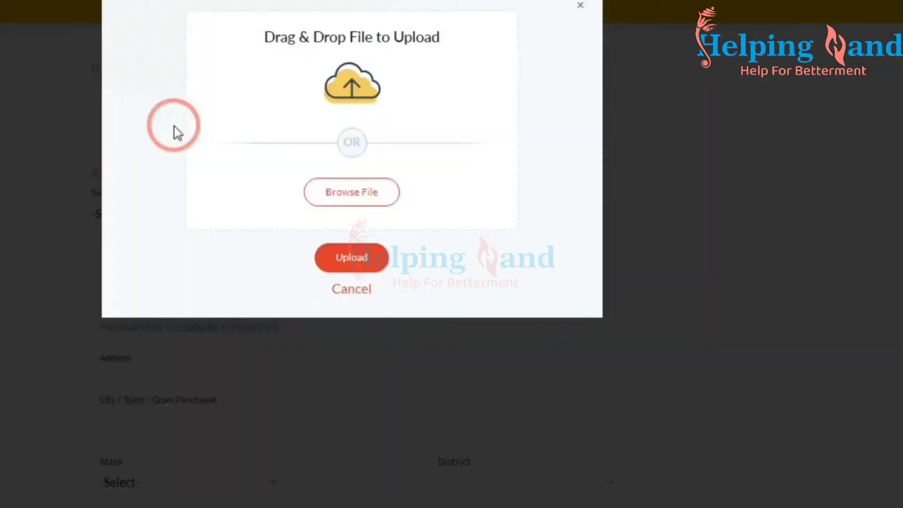
{"action": "left_click", "coordinate": [342, 193]}
{"action": "double_click", "coordinate": [593, 52]}
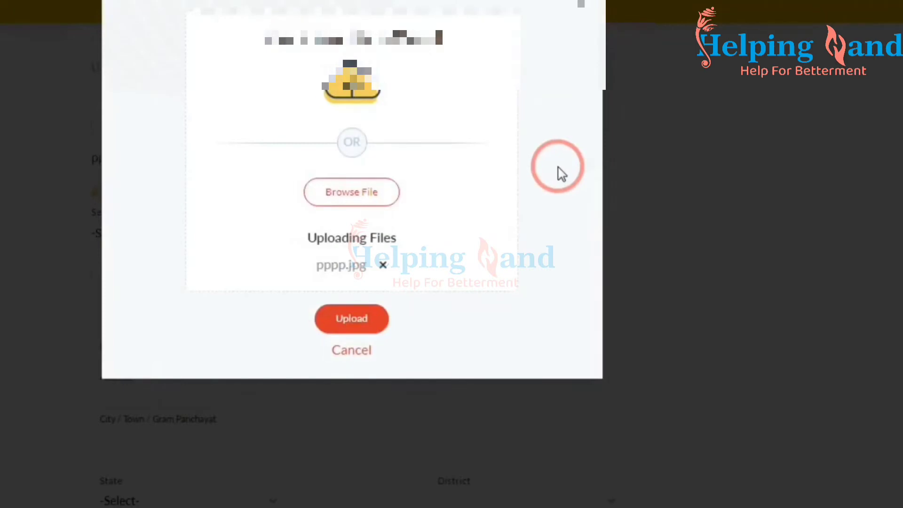
{"action": "left_click", "coordinate": [353, 318]}
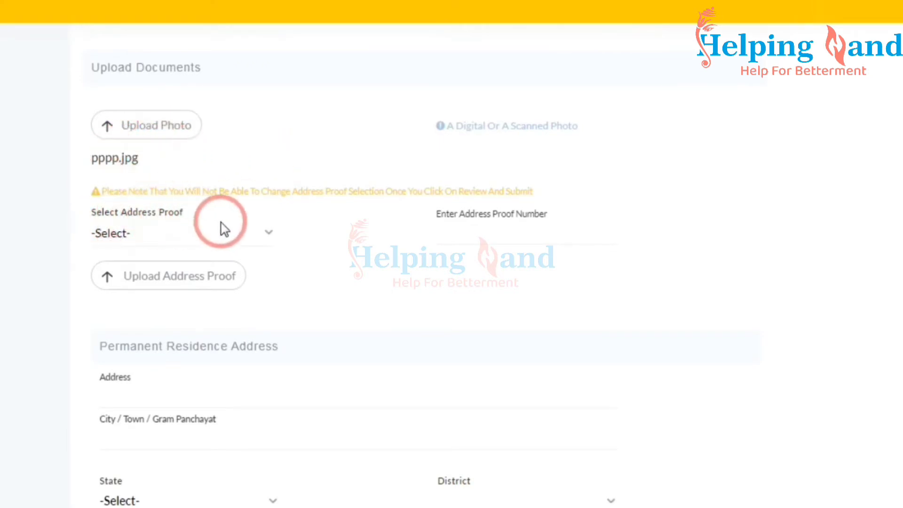
Choose Aadhaar as the address proof, upload the card image AAAAA.jpg, and check the fetched Aadhaar card number.
{"action": "left_click", "coordinate": [271, 239]}
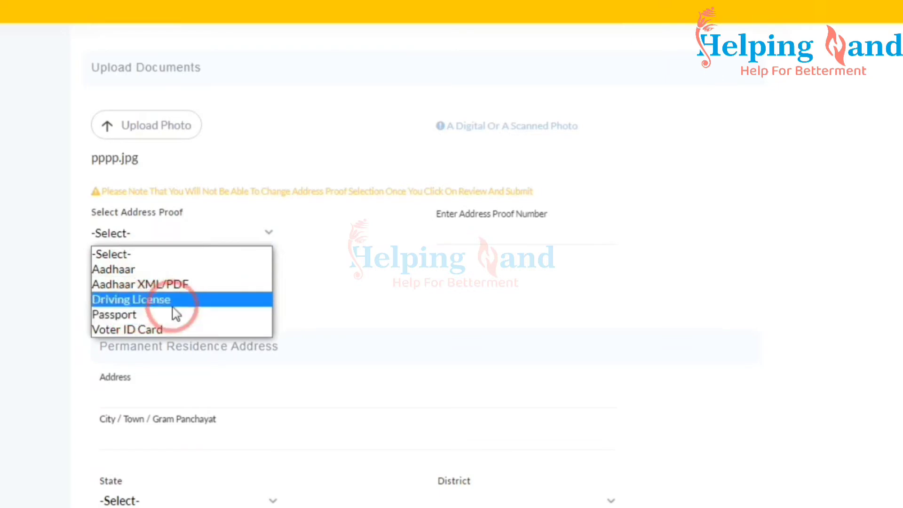
{"action": "left_click", "coordinate": [110, 269]}
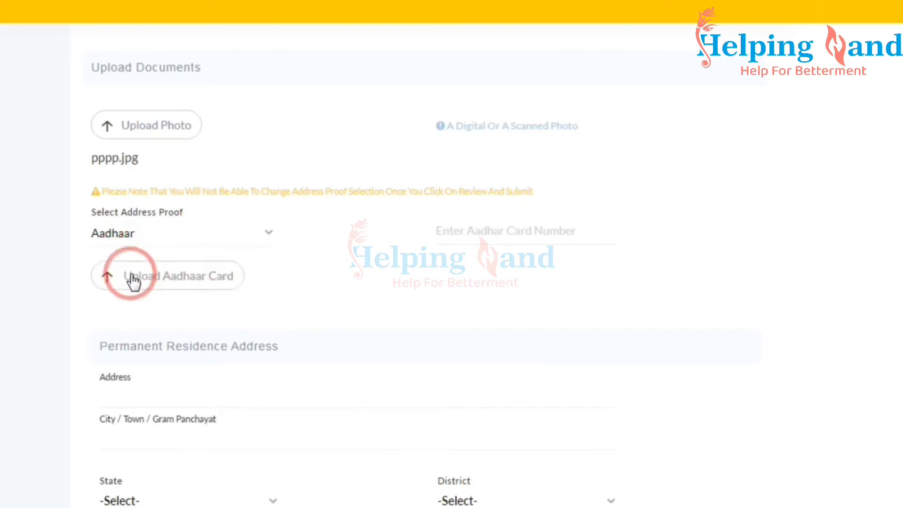
{"action": "left_click", "coordinate": [169, 277]}
{"action": "left_click", "coordinate": [350, 192]}
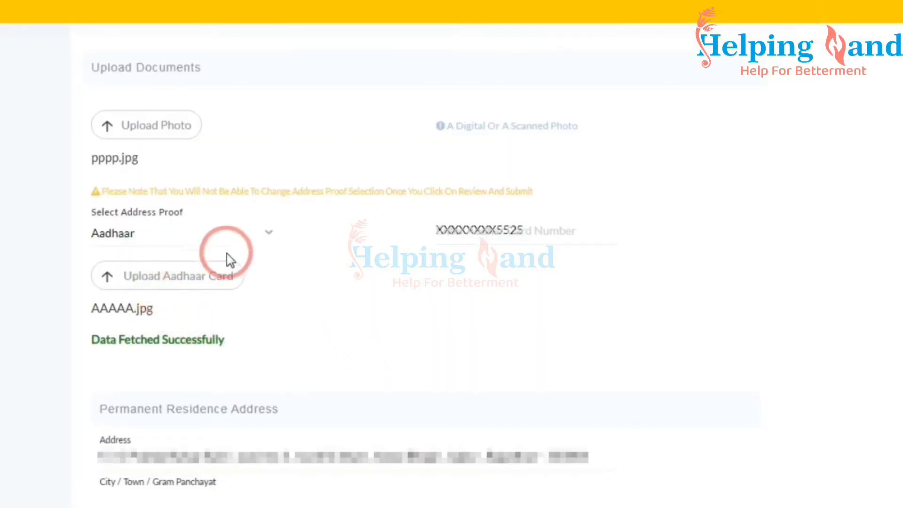
{"action": "left_click", "coordinate": [529, 231]}
{"action": "left_click_drag", "start_coordinate": [529, 231], "coordinate": [424, 227]}
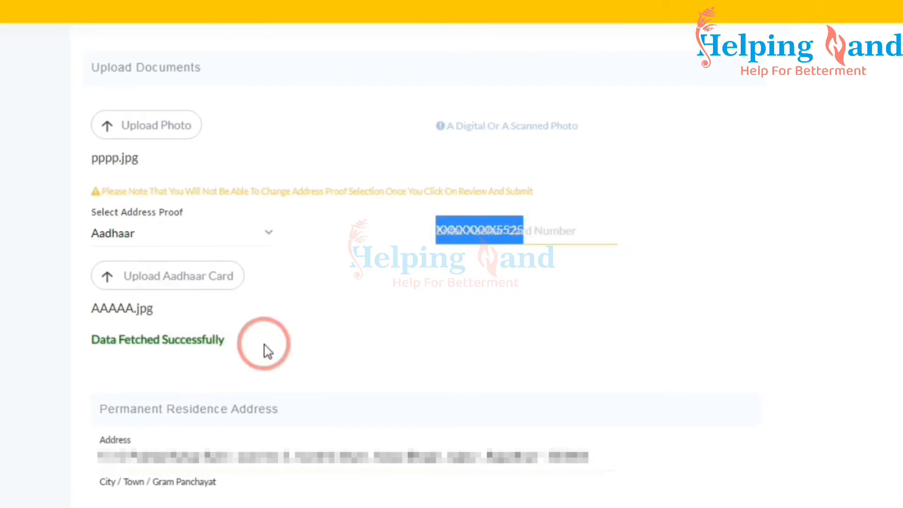
Complete the permanent residence address by entering the applicant's city or gram panchayat and selecting the applicant's block.
{"action": "scroll", "coordinate": [873, 365], "scroll_direction": "down", "scroll_amount": 4}
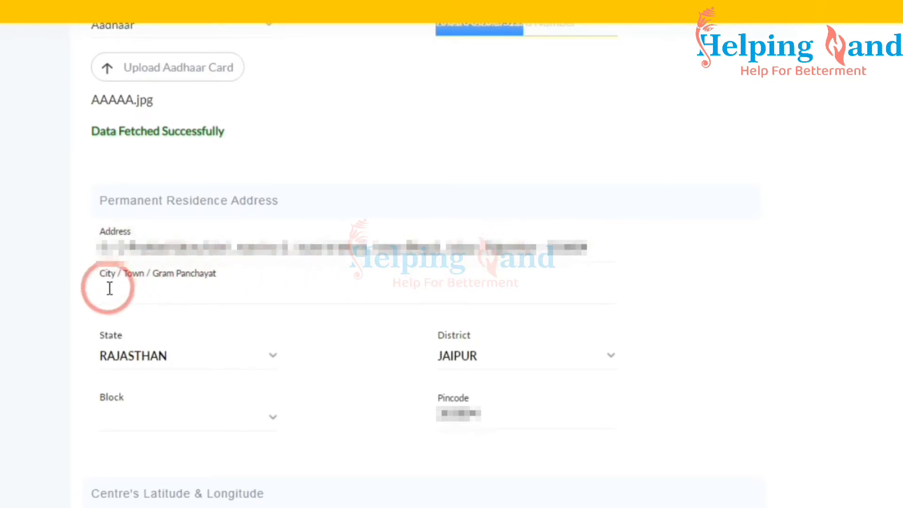
{"action": "left_click", "coordinate": [160, 297]}
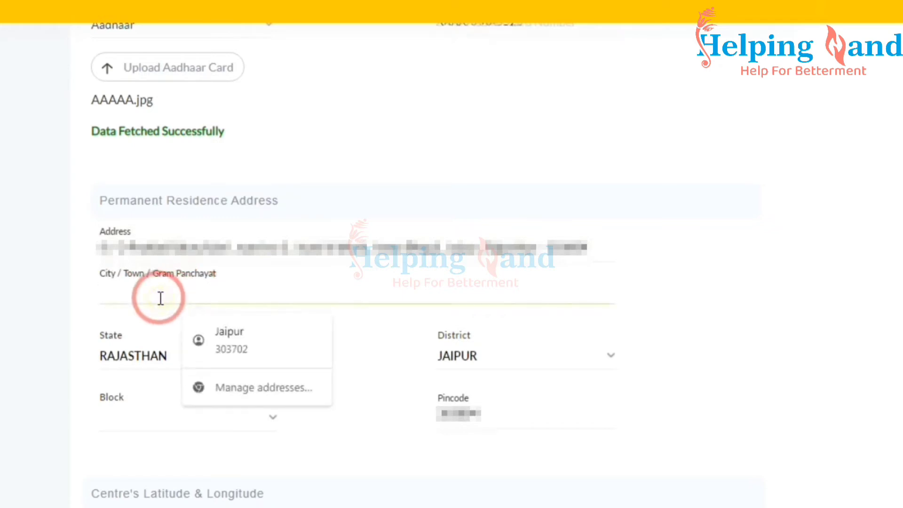
{"action": "type", "text": "Itawa Bhopji"}
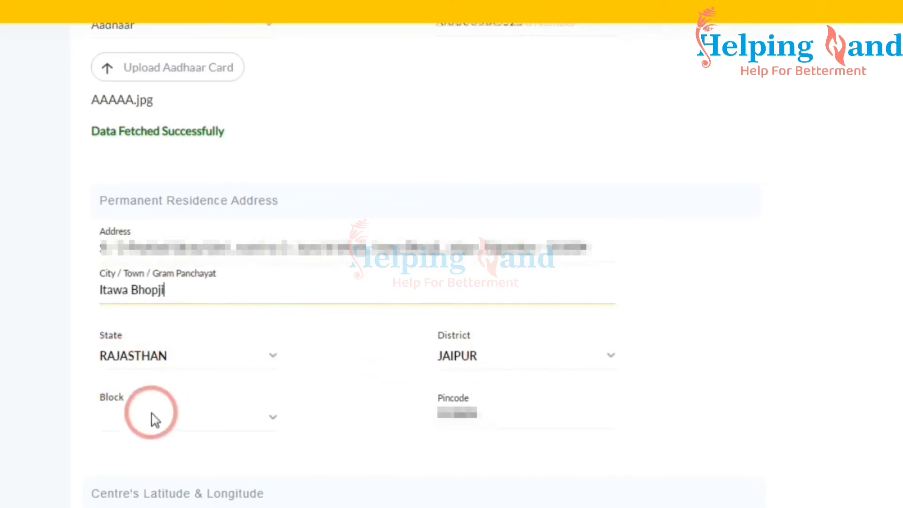
{"action": "left_click", "coordinate": [280, 417]}
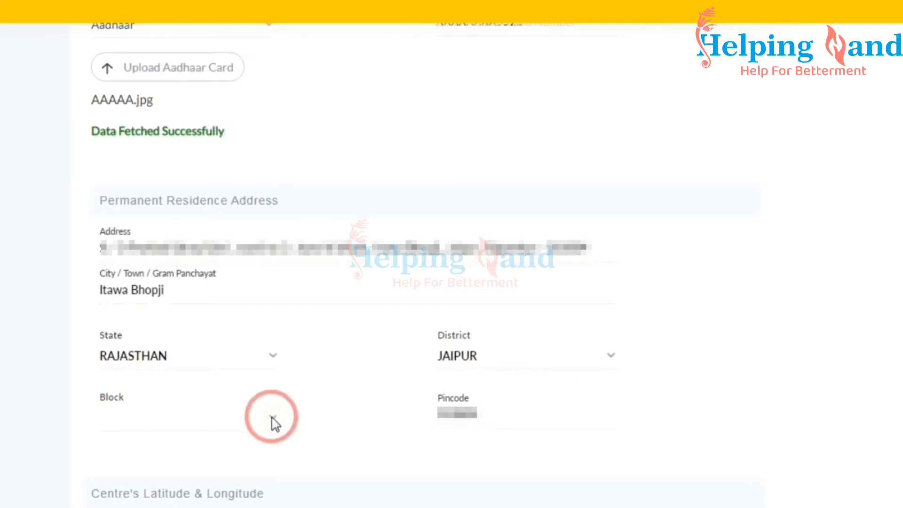
{"action": "left_click", "coordinate": [273, 421]}
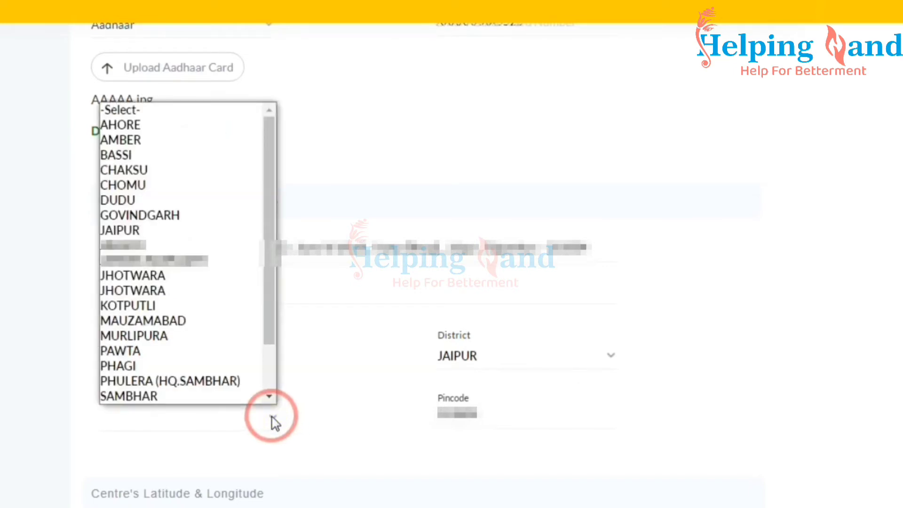
{"action": "left_click", "coordinate": [139, 215]}
Fill in the centre's latitude and longitude from the current location, and proceed to review without saving the address in the browser.
{"action": "scroll", "coordinate": [355, 250], "scroll_direction": "down", "scroll_amount": 4}
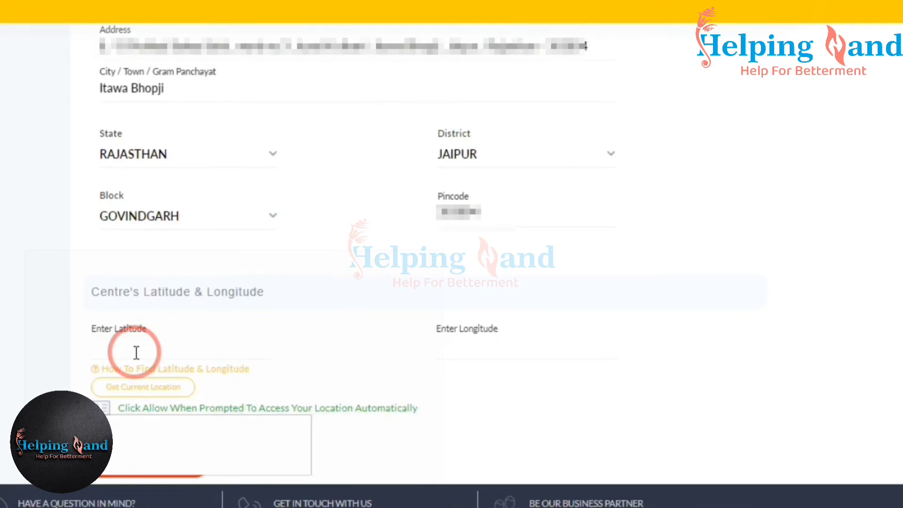
{"action": "left_click", "coordinate": [149, 390]}
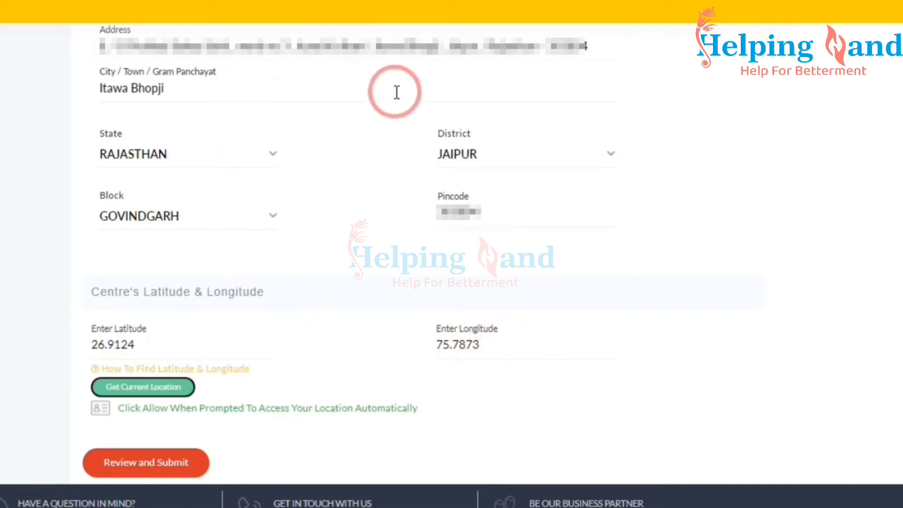
{"action": "left_click", "coordinate": [147, 468]}
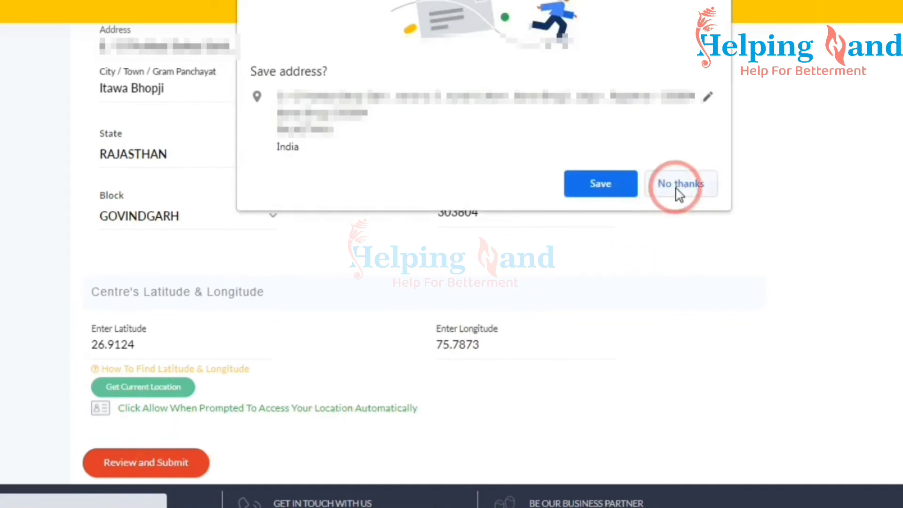
{"action": "left_click", "coordinate": [679, 188]}
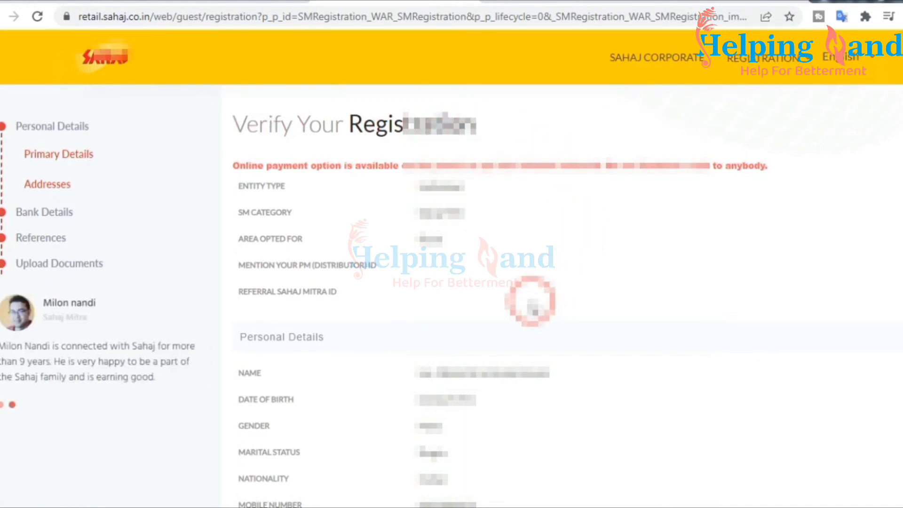
Review the personal details, residence address and uploaded documents on the verification page, and submit the registration.
{"action": "scroll", "coordinate": [535, 312], "scroll_direction": "down", "scroll_amount": 2}
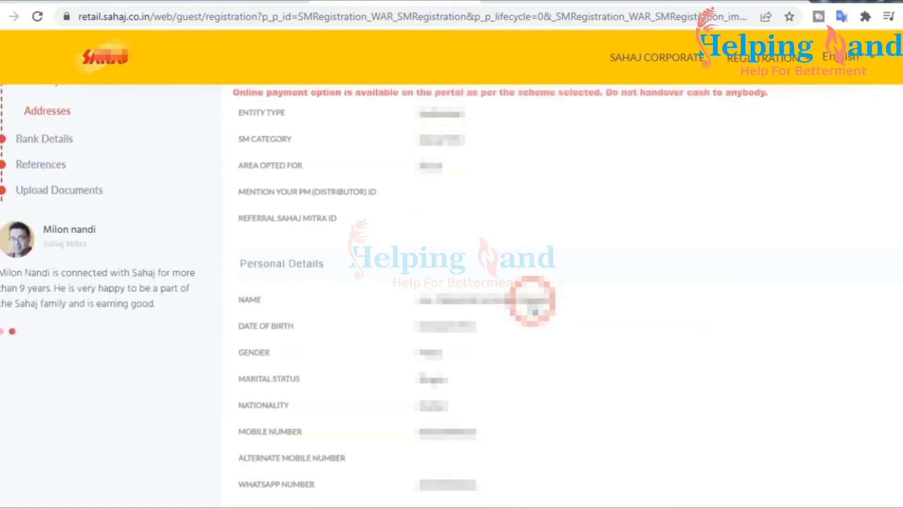
{"action": "scroll", "coordinate": [534, 301], "scroll_direction": "down", "scroll_amount": 5}
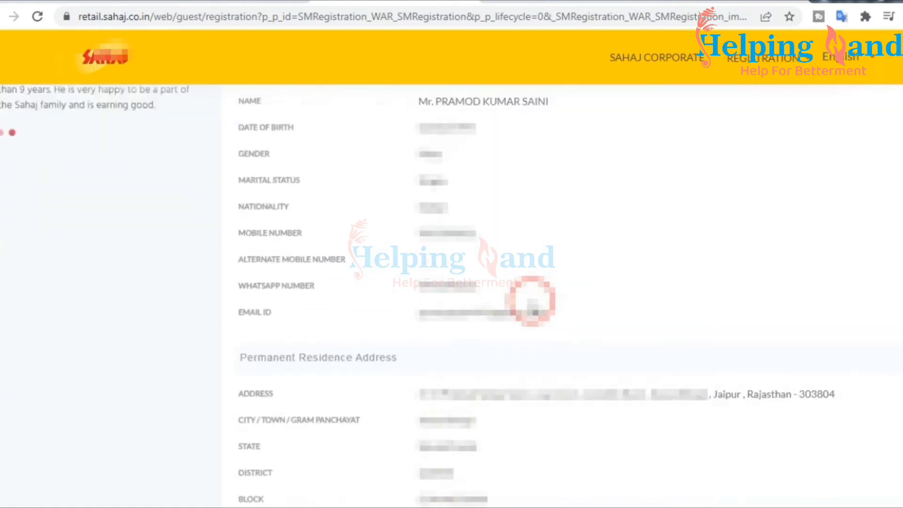
{"action": "scroll", "coordinate": [534, 308], "scroll_direction": "down", "scroll_amount": 3}
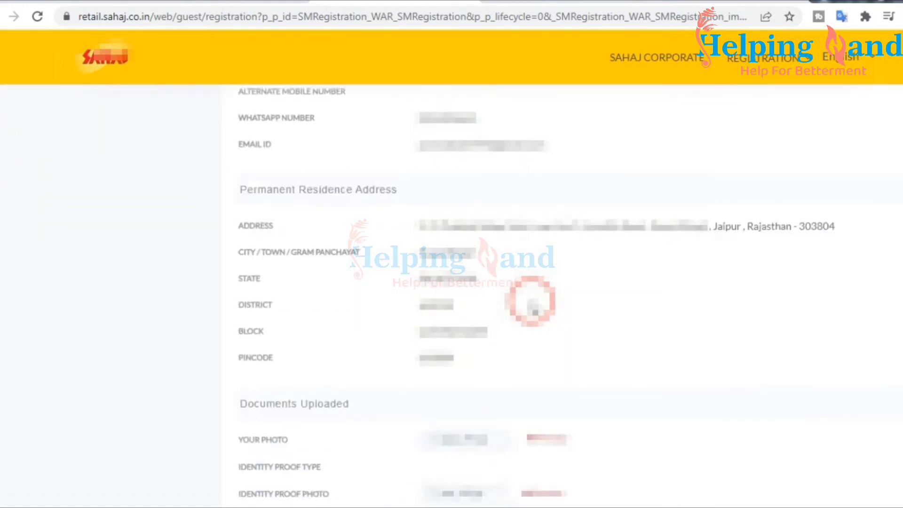
{"action": "scroll", "coordinate": [535, 311], "scroll_direction": "down", "scroll_amount": 5}
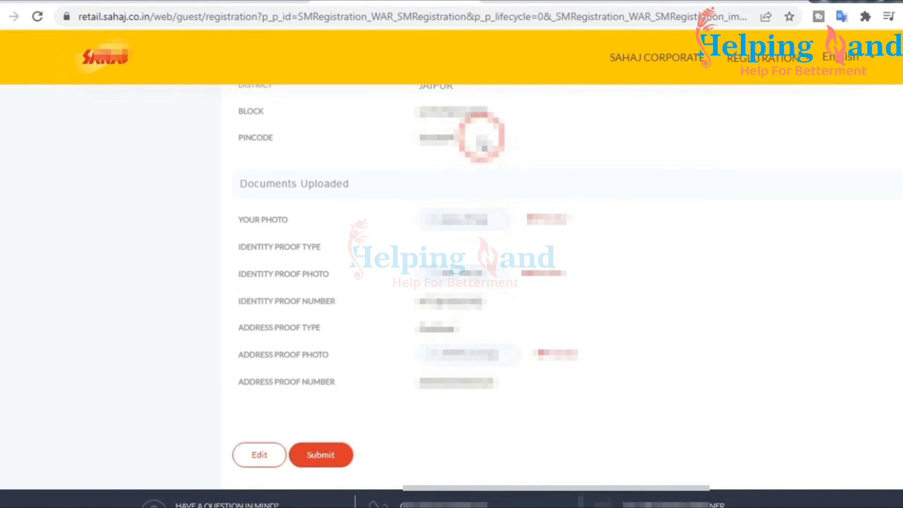
{"action": "left_click", "coordinate": [261, 462]}
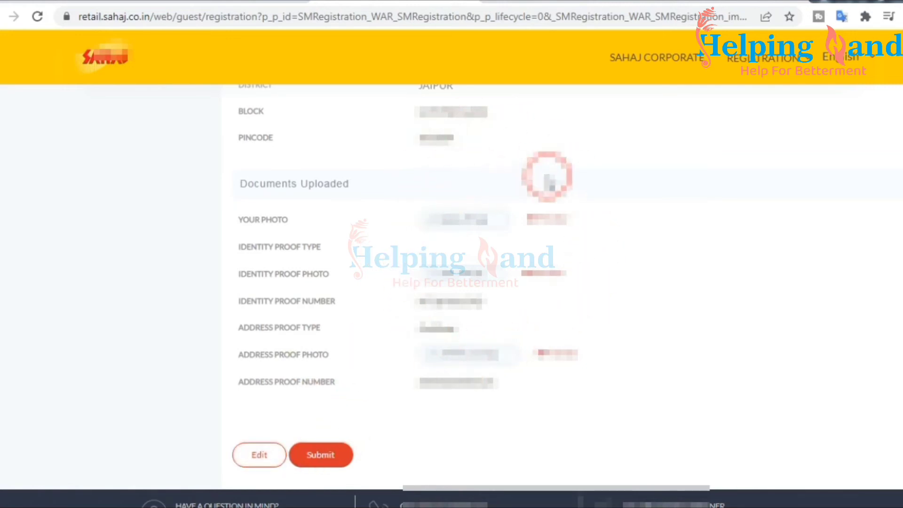
{"action": "left_click", "coordinate": [315, 461]}
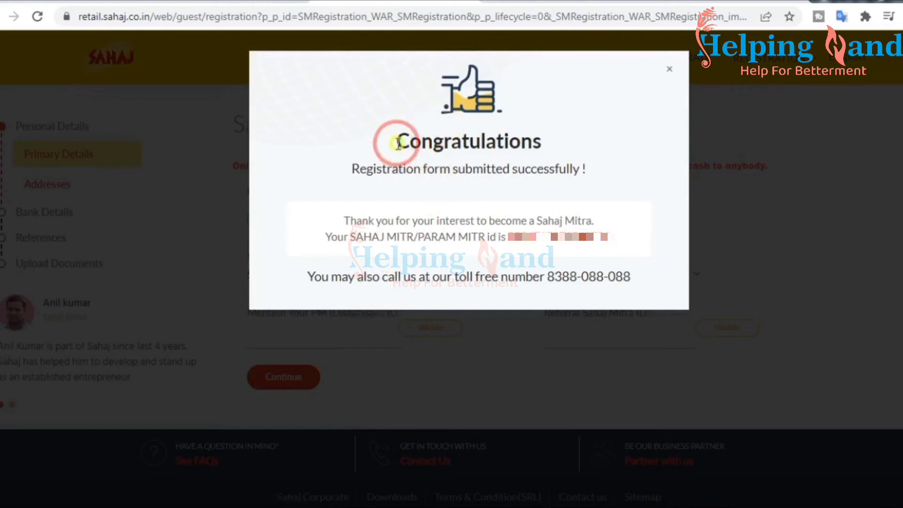
Copy the issued Sahaj Mitr ID from the registration confirmation and close the message.
{"action": "left_click_drag", "start_coordinate": [397, 149], "coordinate": [566, 150]}
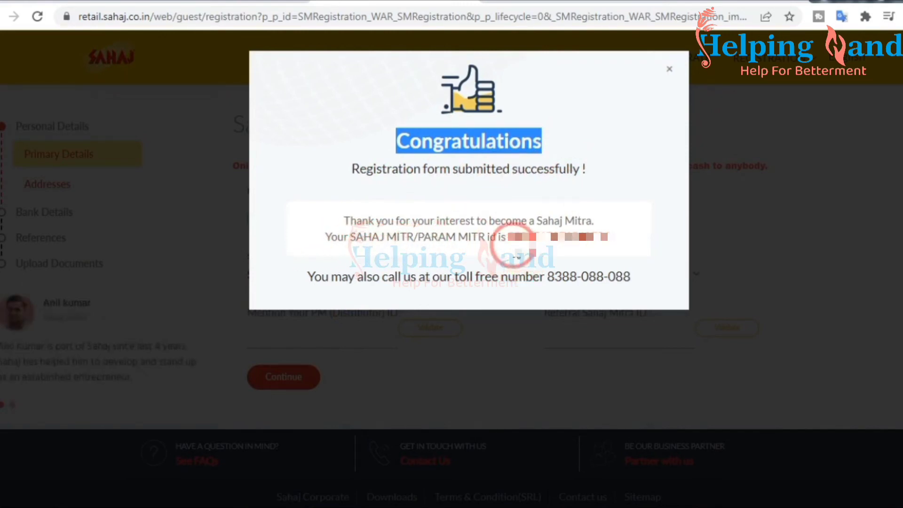
{"action": "left_click_drag", "start_coordinate": [509, 236], "coordinate": [617, 227]}
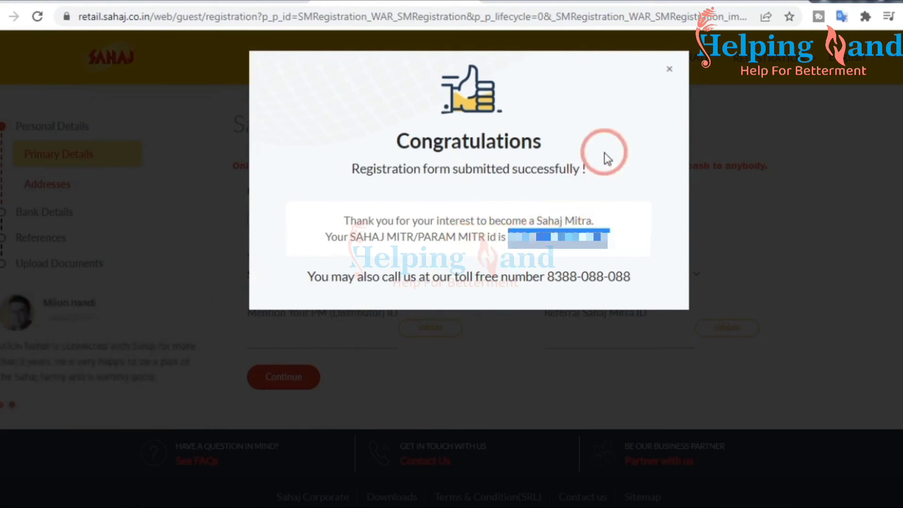
{"action": "left_click", "coordinate": [669, 71]}
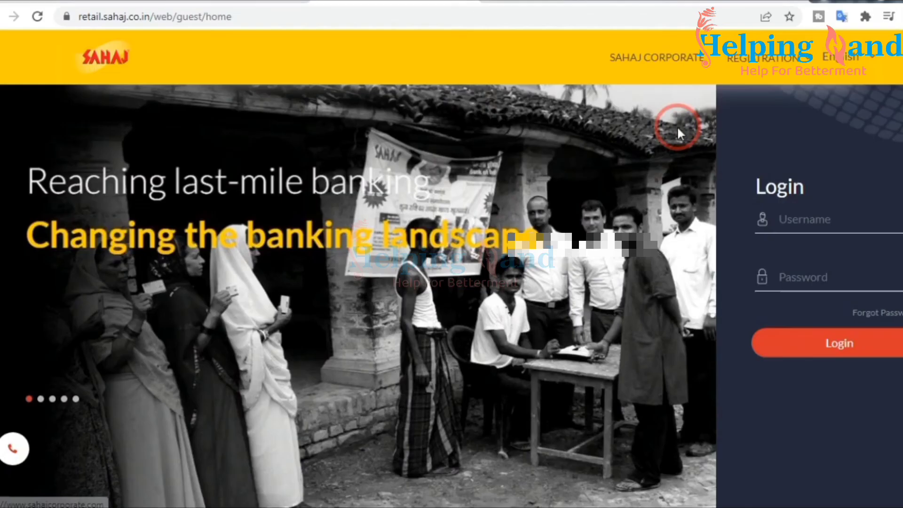
Check the registration status by pasting the copied application ID into the Know Your Registration form and submitting it.
{"action": "left_click", "coordinate": [779, 59]}
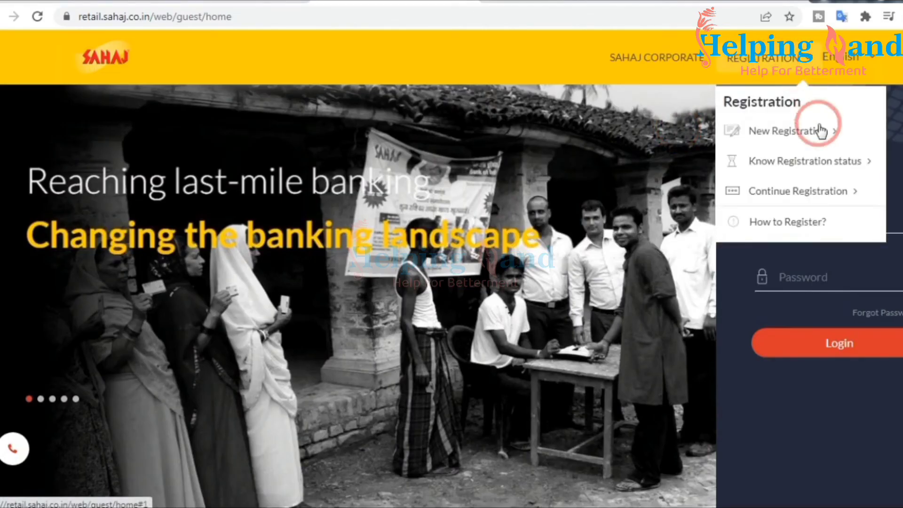
{"action": "left_click", "coordinate": [783, 169]}
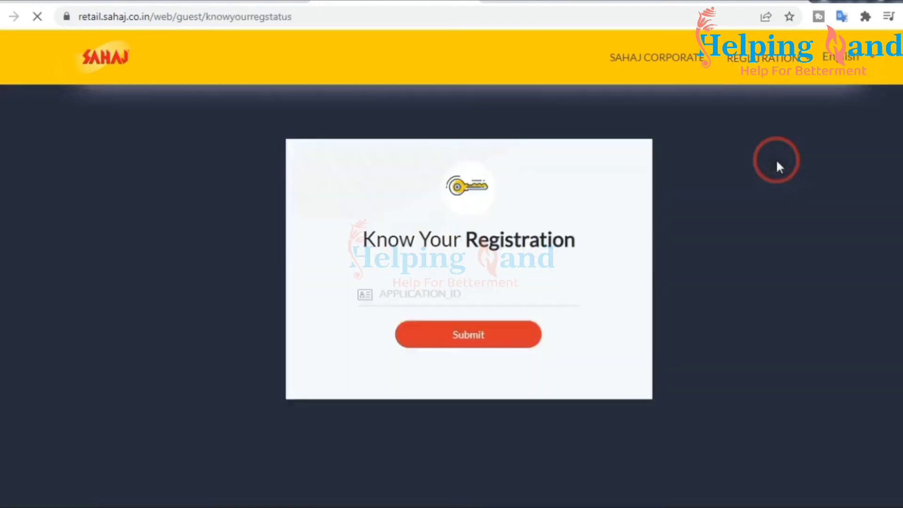
{"action": "left_click", "coordinate": [368, 294]}
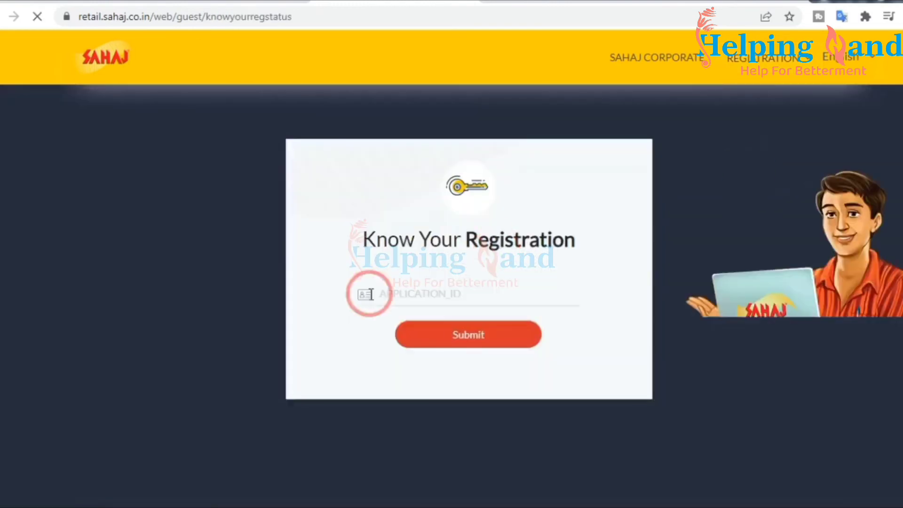
{"action": "key", "text": "ctrl+v"}
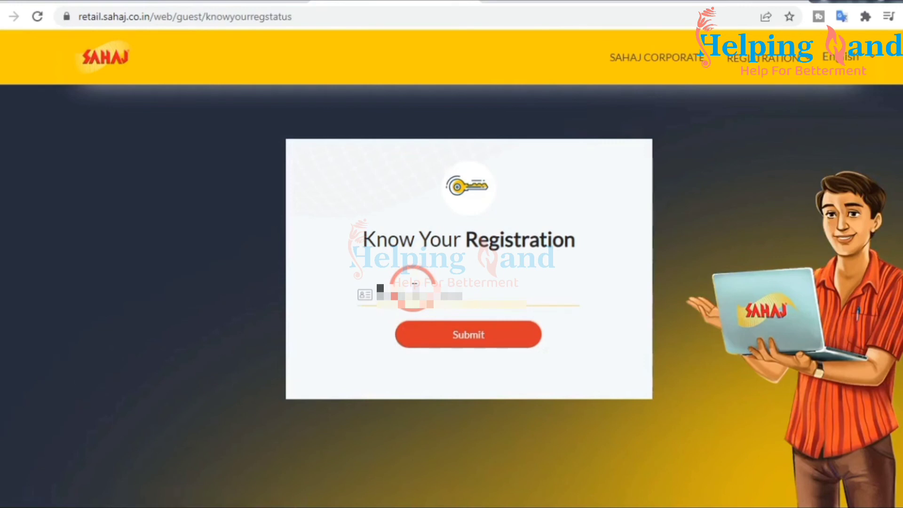
{"action": "key", "text": "ctrl+v"}
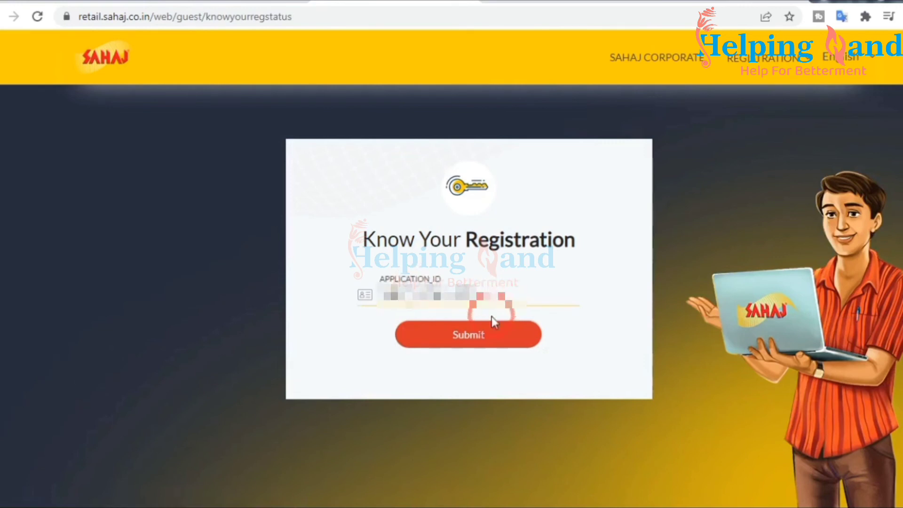
{"action": "left_click", "coordinate": [475, 334]}
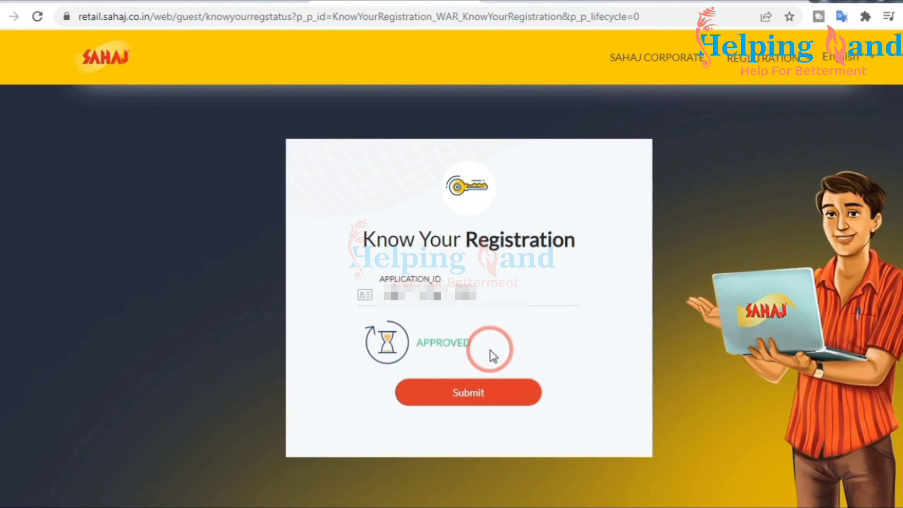
{"action": "left_click", "coordinate": [466, 396]}
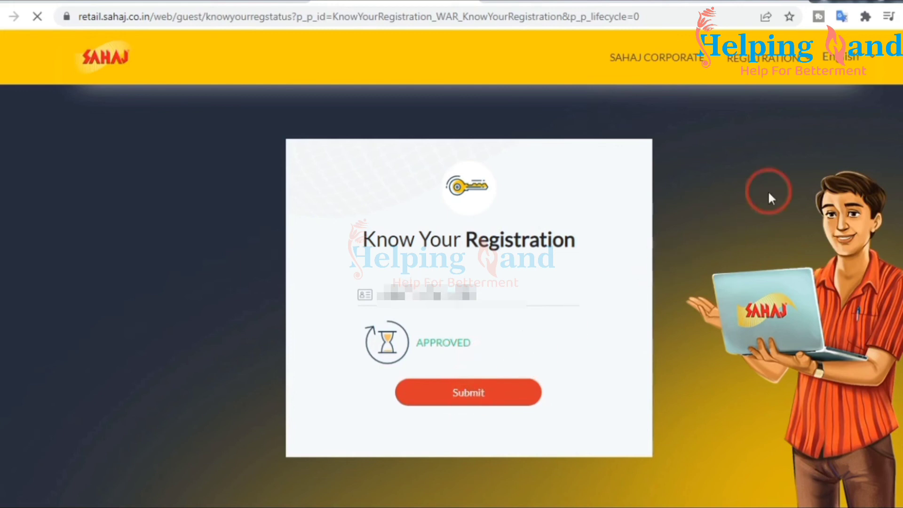